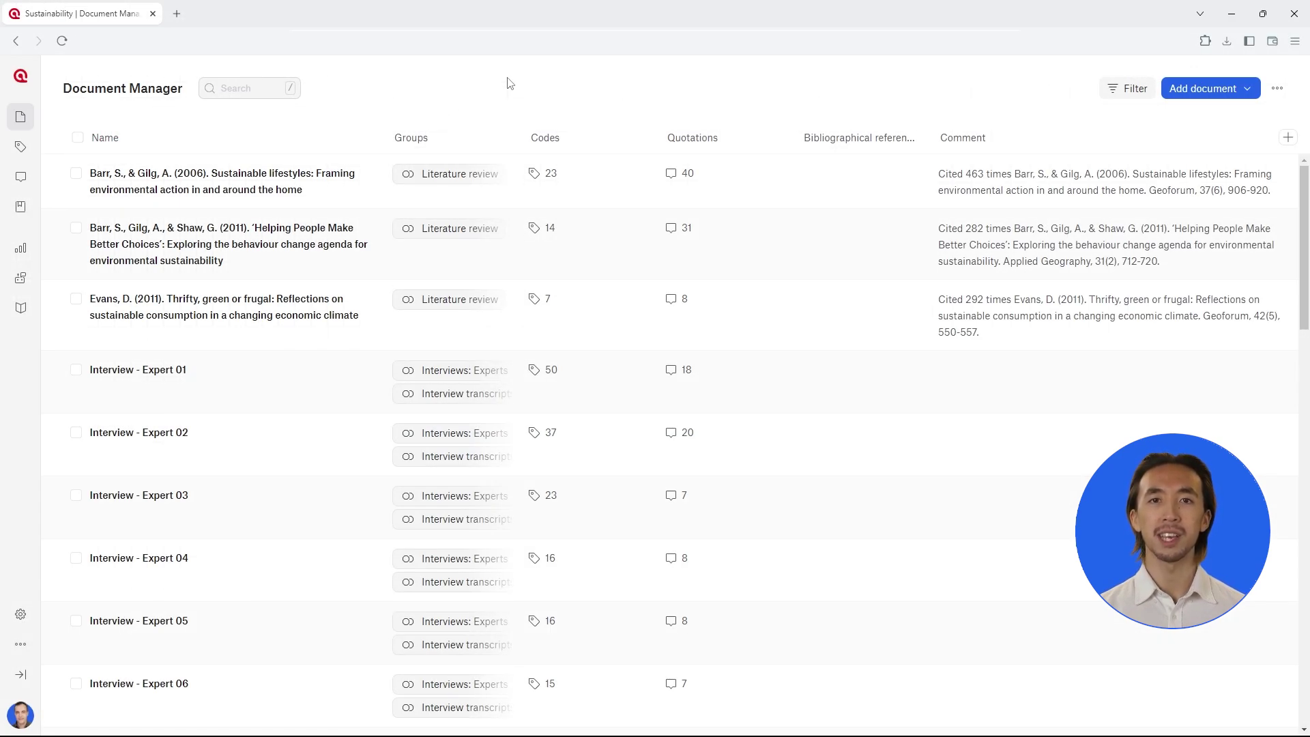
# Search papers for 'How can people live more sustainably in their everyday lives?'.
pyautogui.moveTo(225, 225)
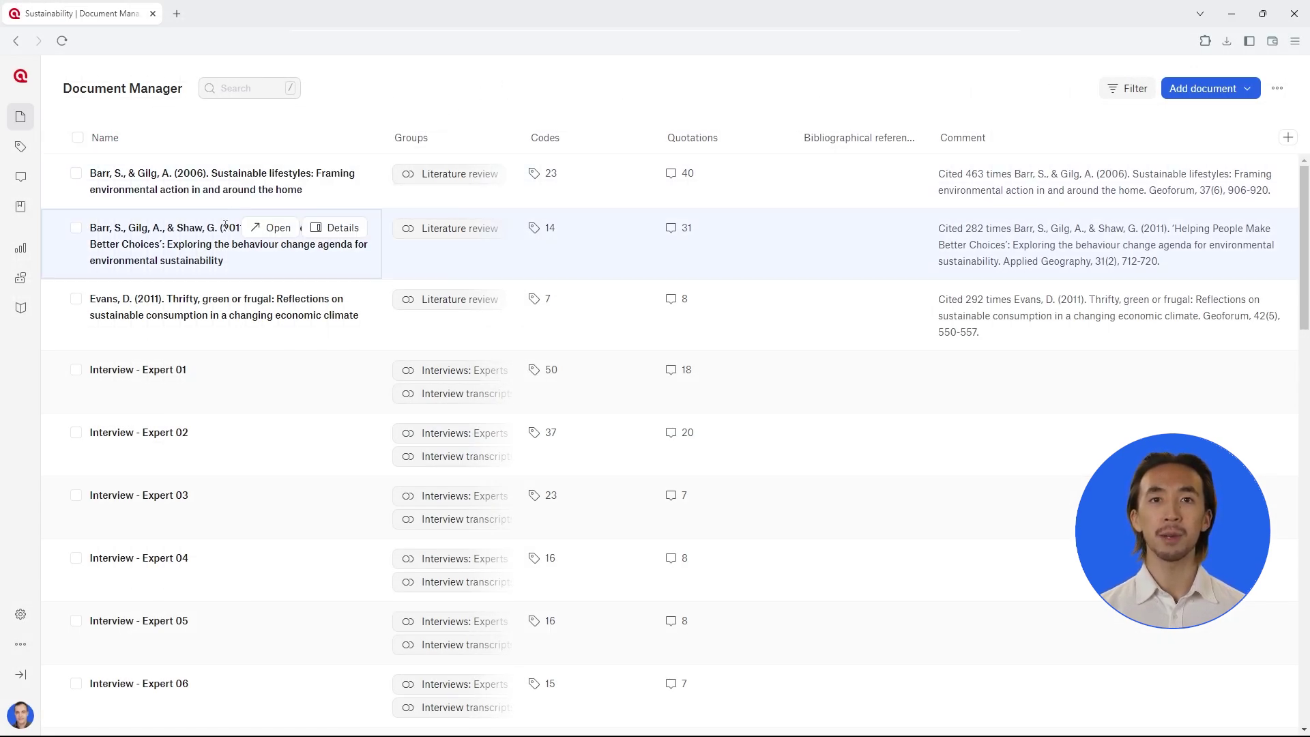
pyautogui.click(21, 308)
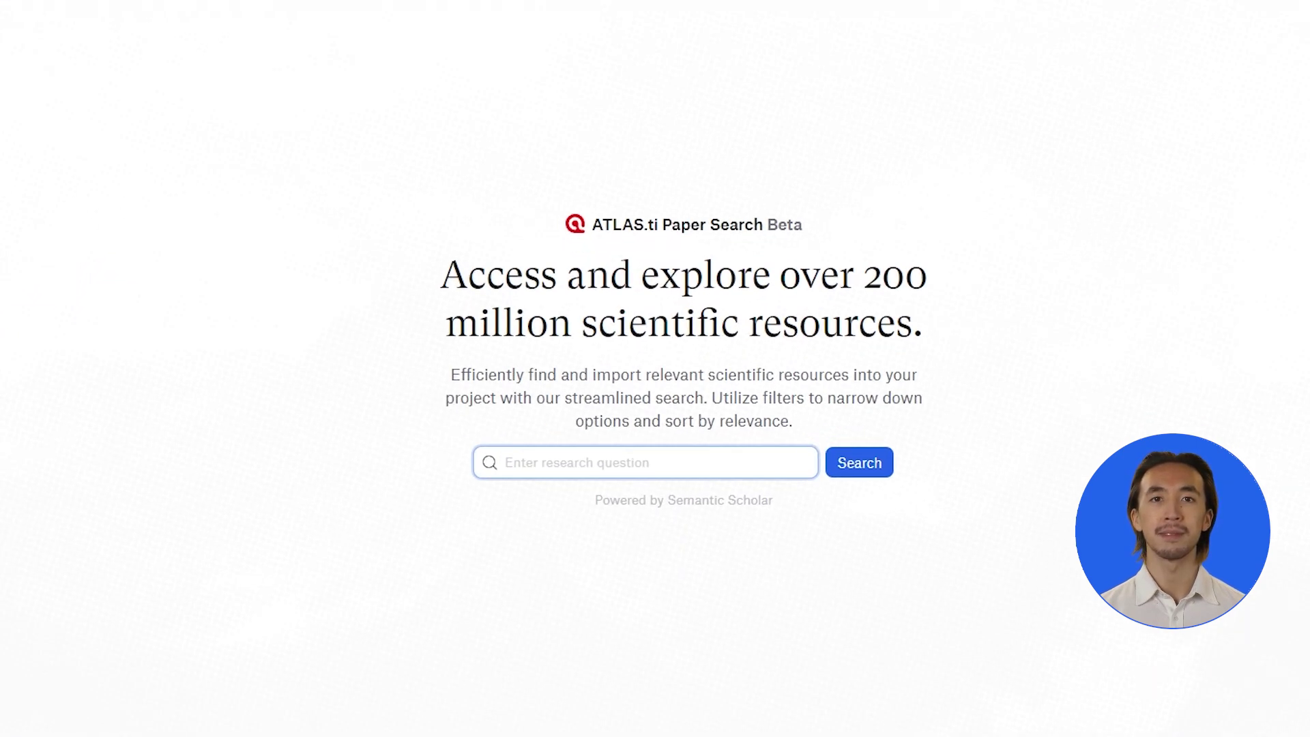
pyautogui.click(519, 454)
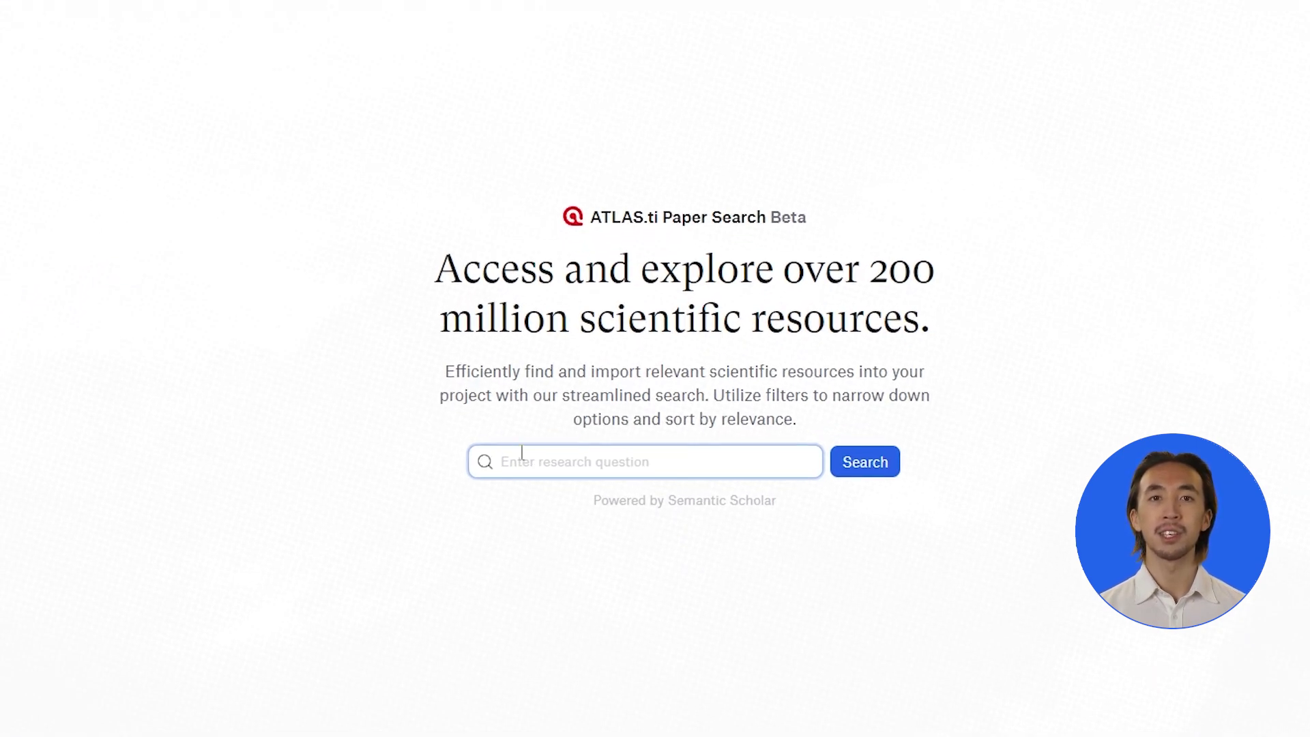
pyautogui.write('How can people')
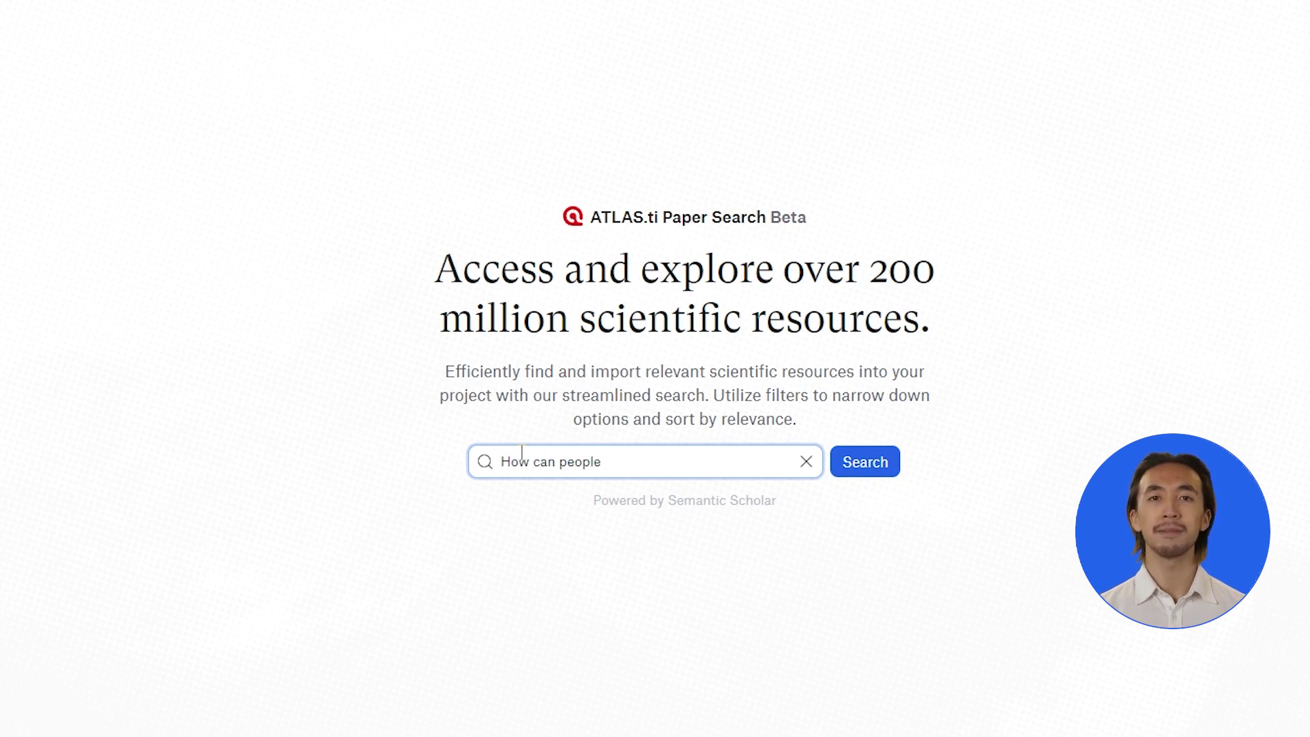
pyautogui.write(' live more sustainably in their eve')
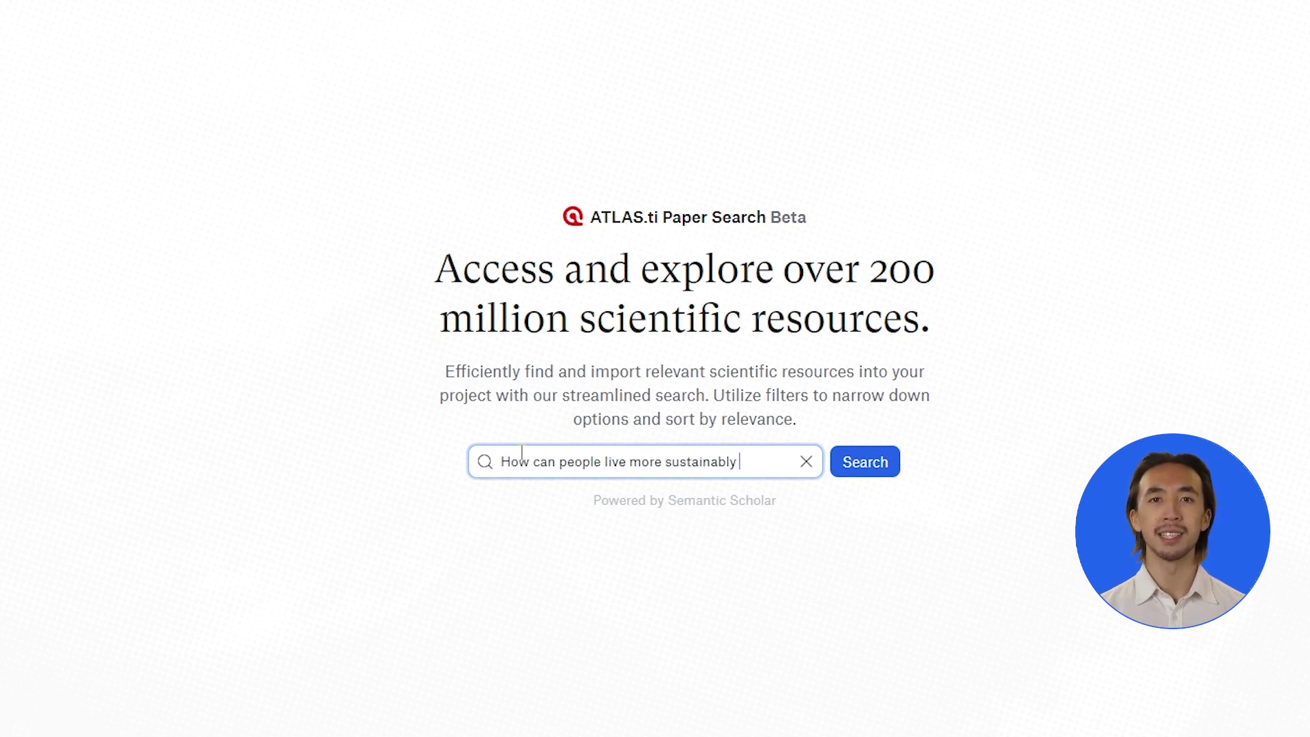
pyautogui.write('ryday lives?')
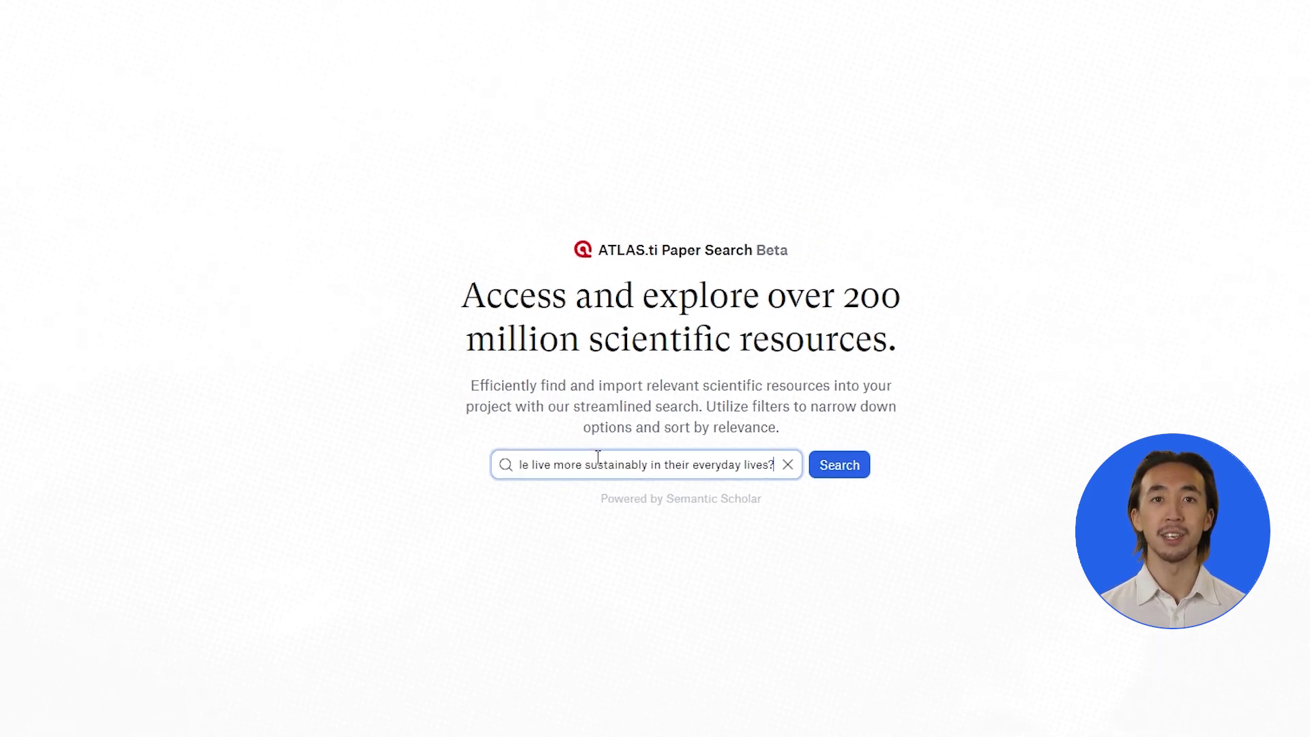
pyautogui.click(860, 465)
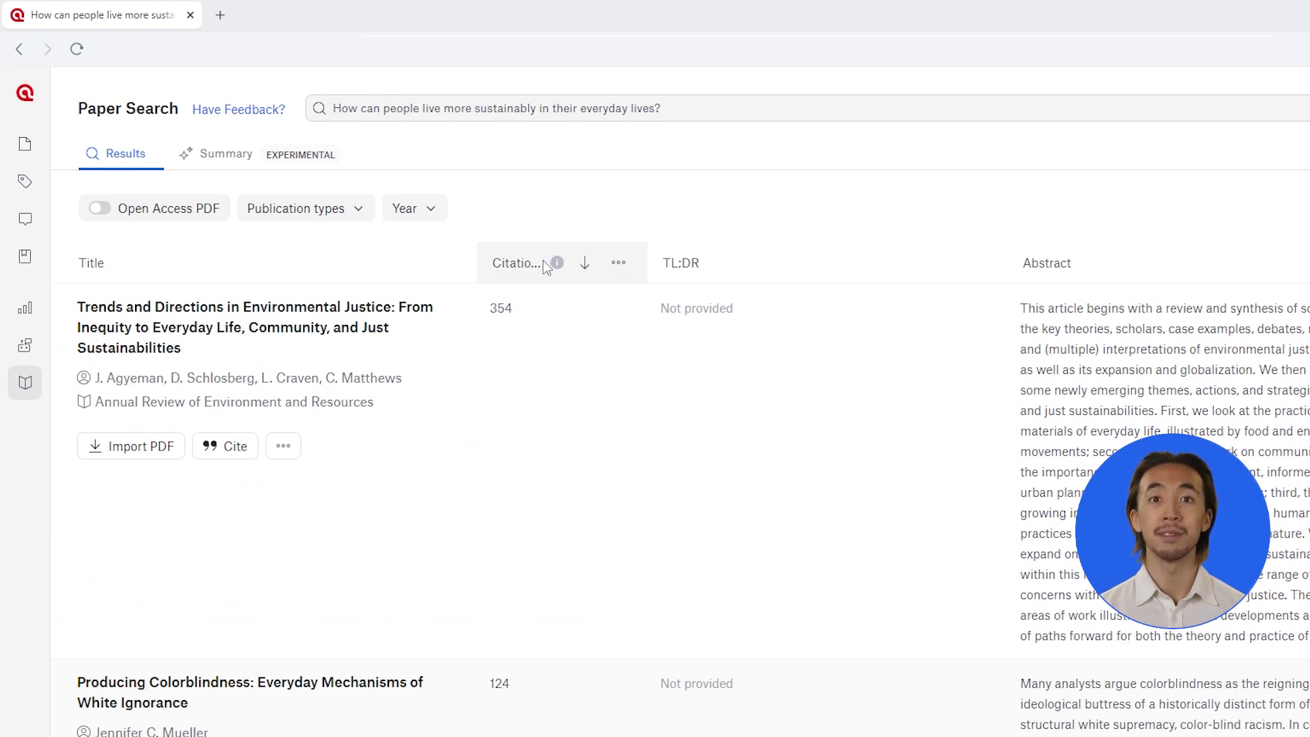
# Filter the search results to the Journal article publication type.
pyautogui.click(431, 210)
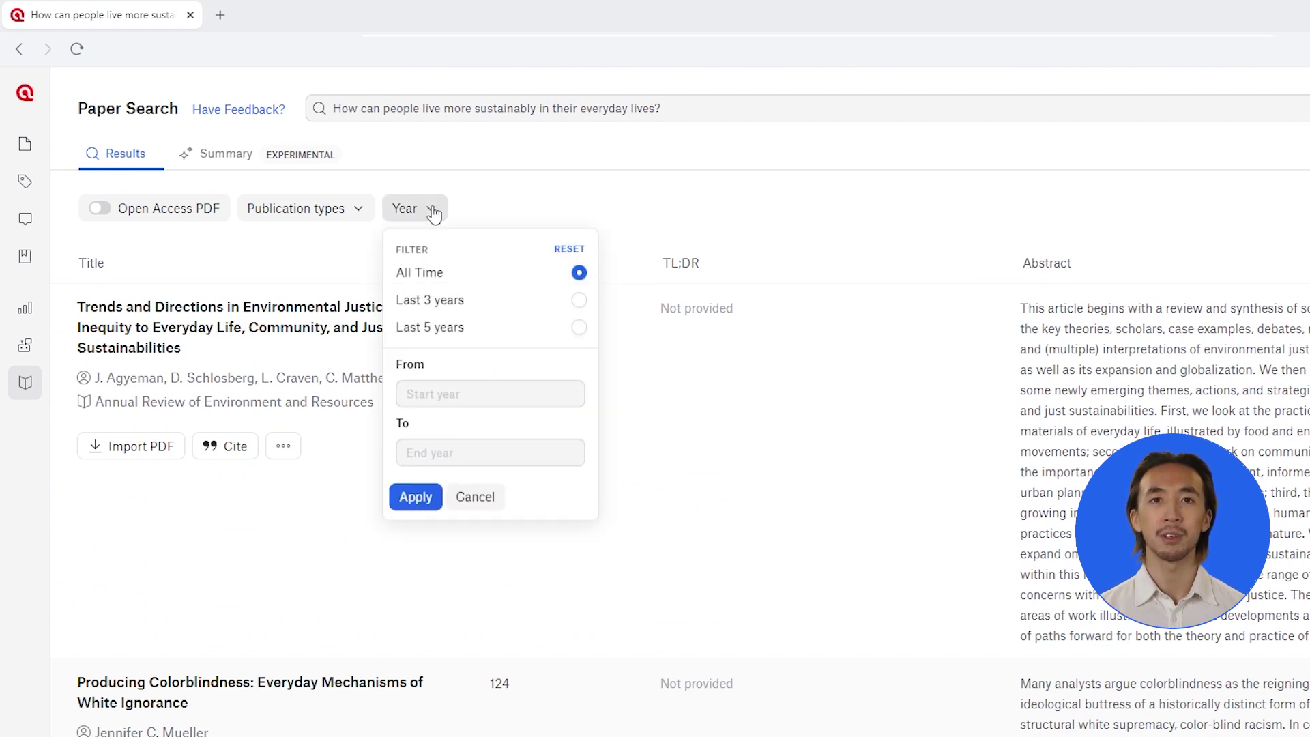
pyautogui.click(433, 212)
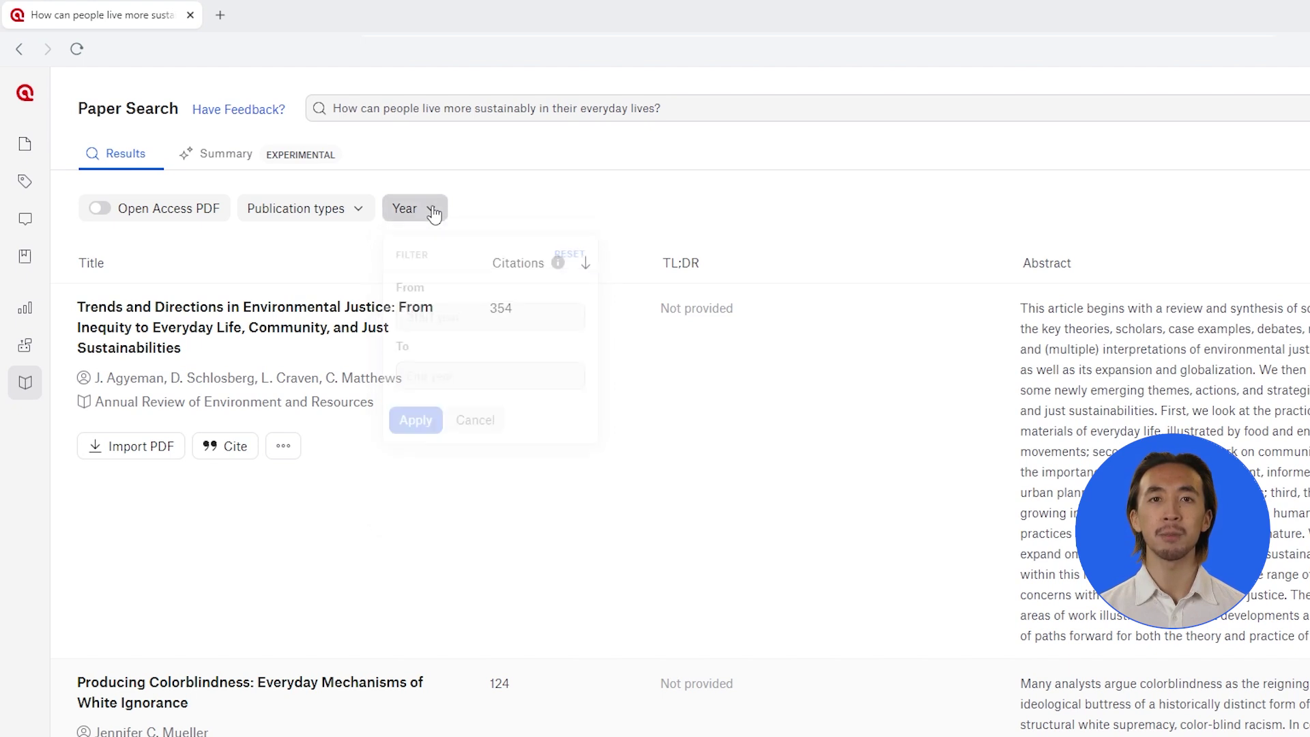
pyautogui.click(352, 213)
pyautogui.click(352, 213)
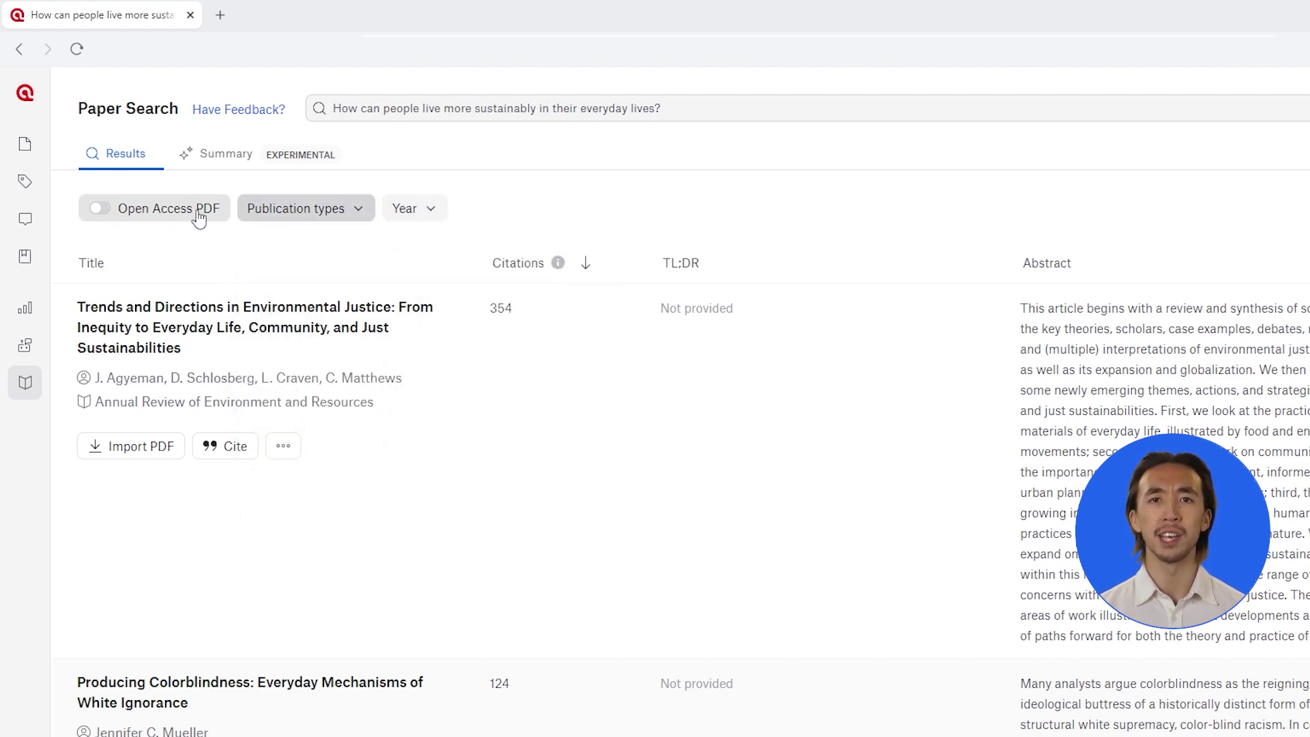
pyautogui.click(306, 213)
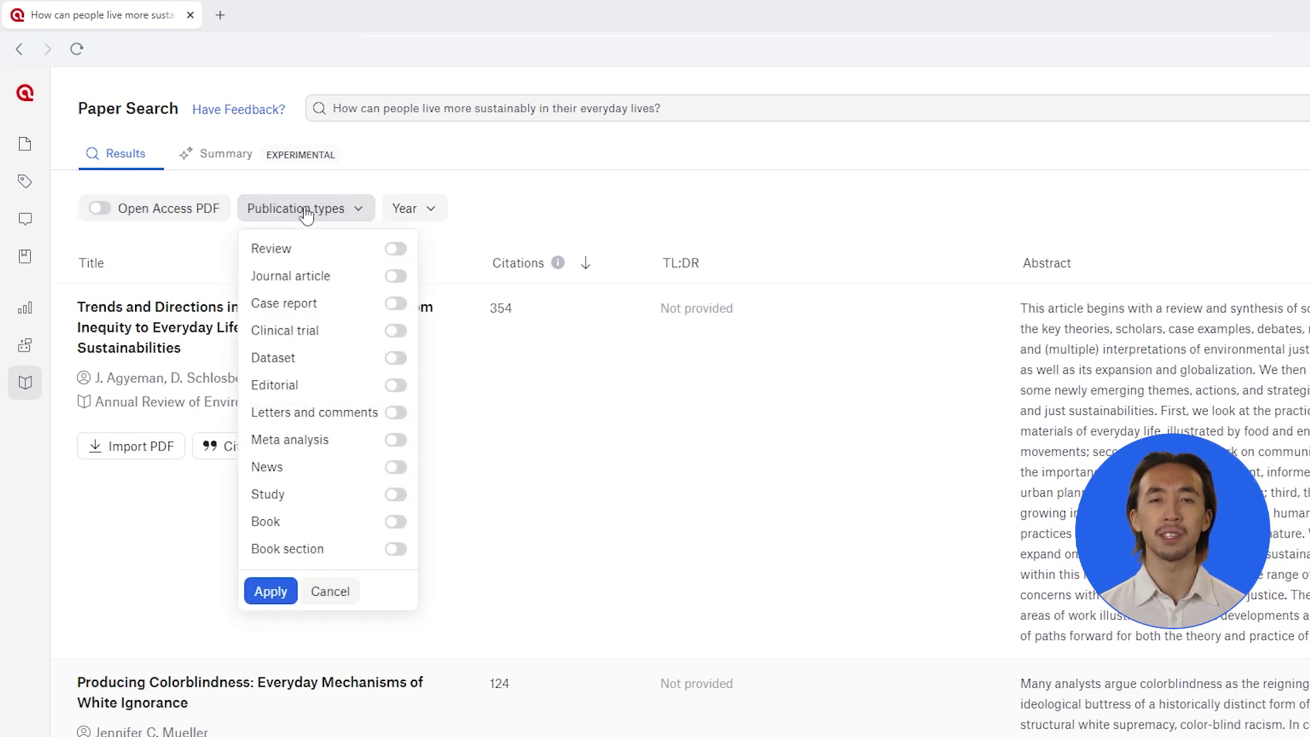
pyautogui.click(395, 278)
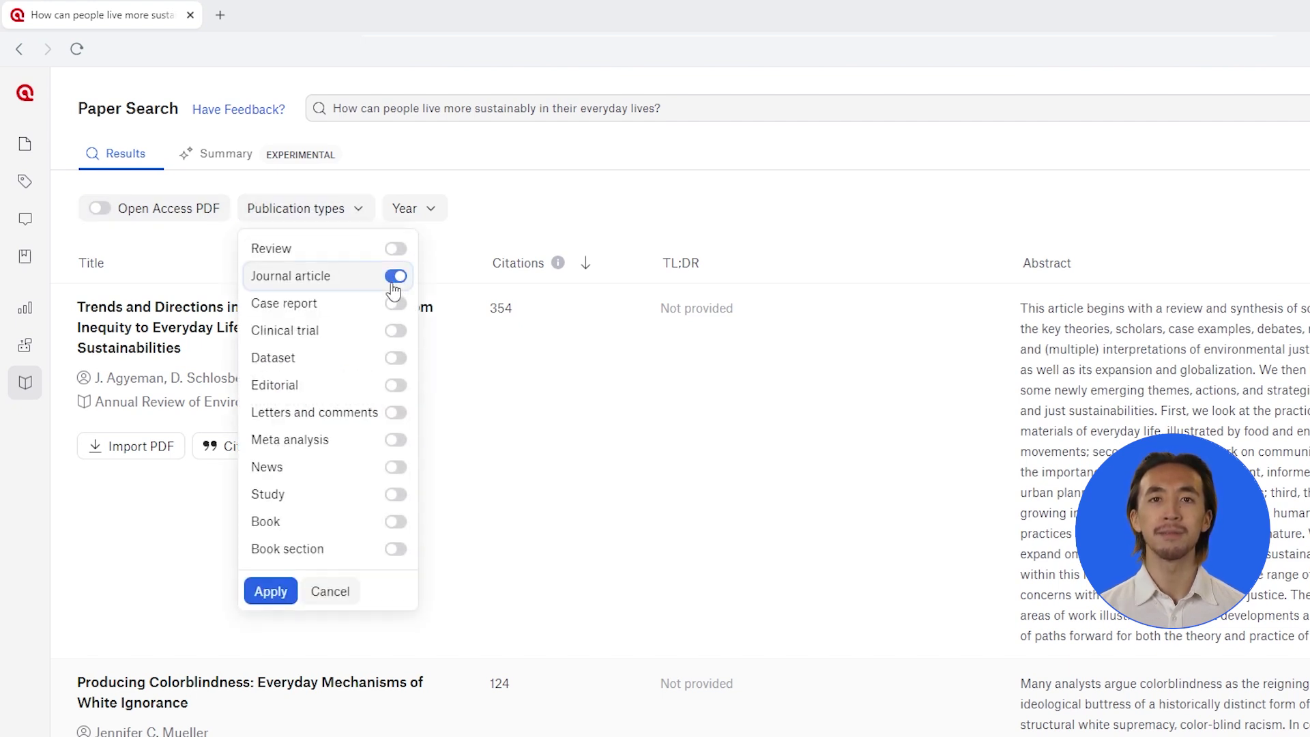
pyautogui.click(275, 592)
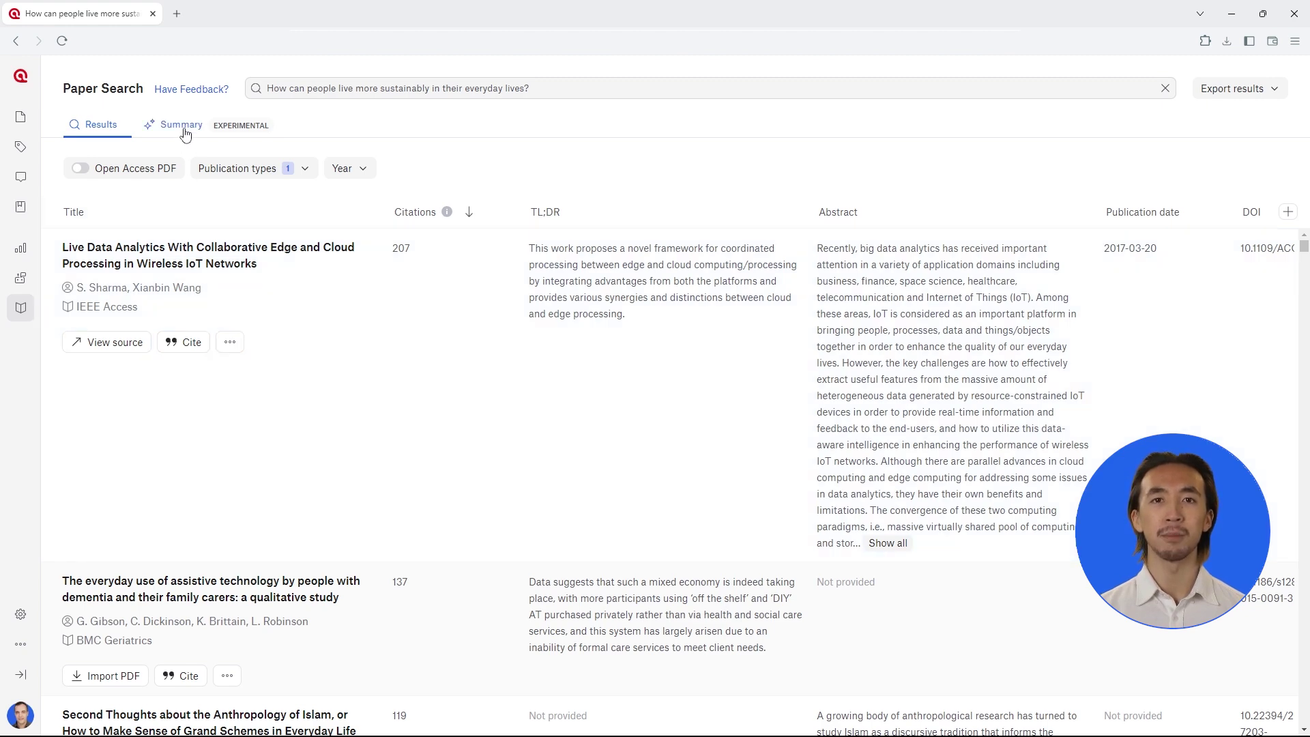
# View the AI Key Insights summary and open its first cited paper, 'Social work strategies against crisis in everyday practice'.
pyautogui.click(183, 126)
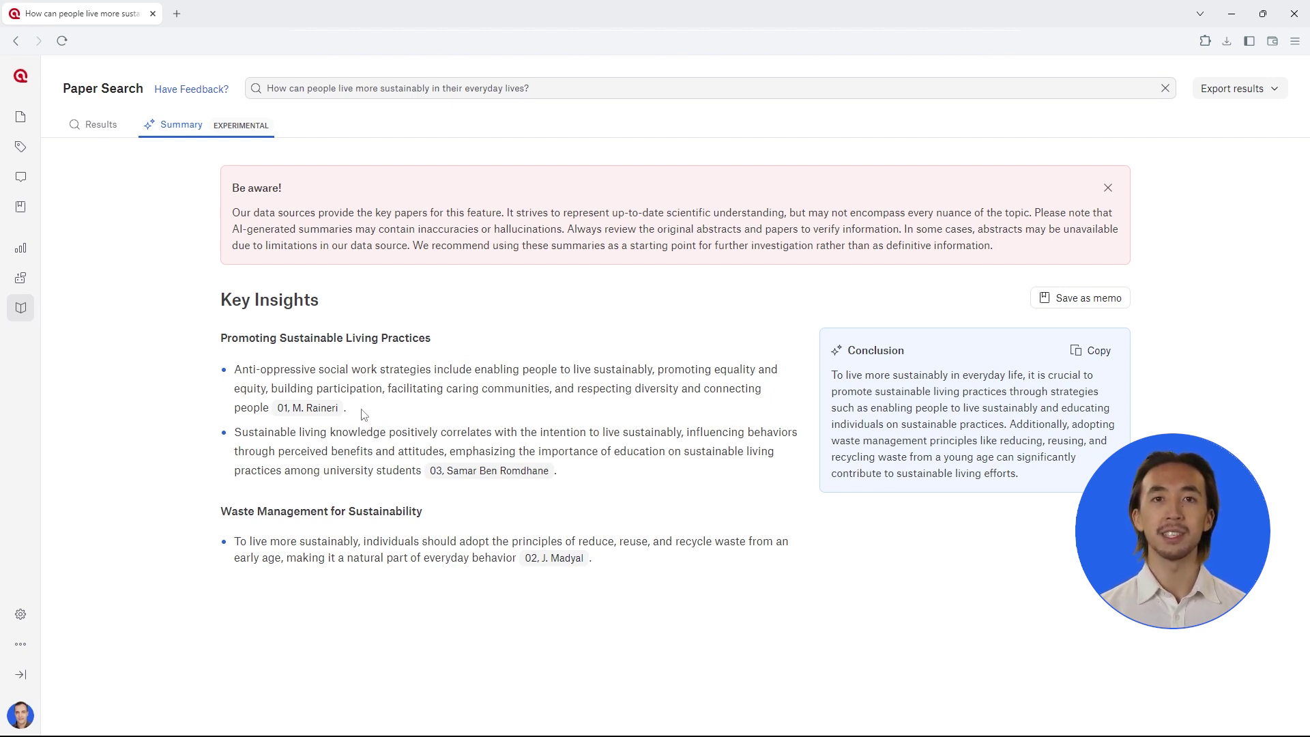
pyautogui.moveTo(313, 413)
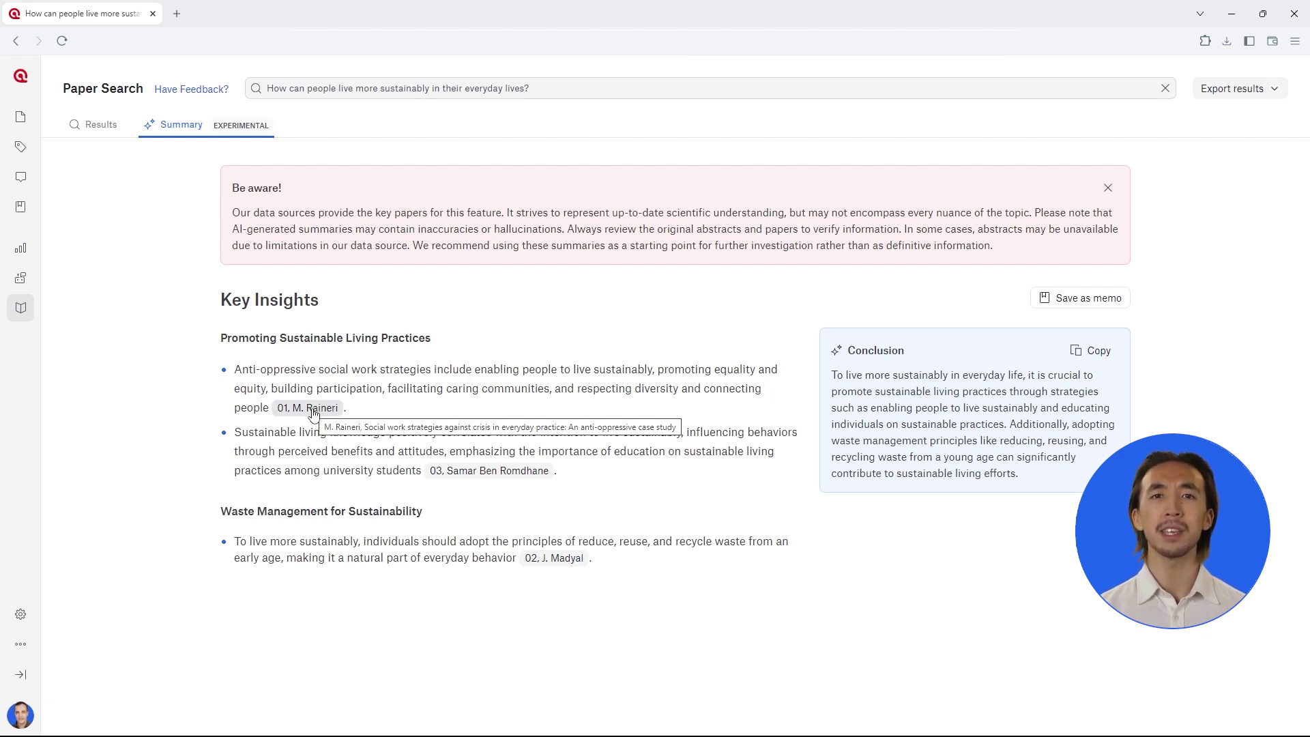
pyautogui.click(314, 410)
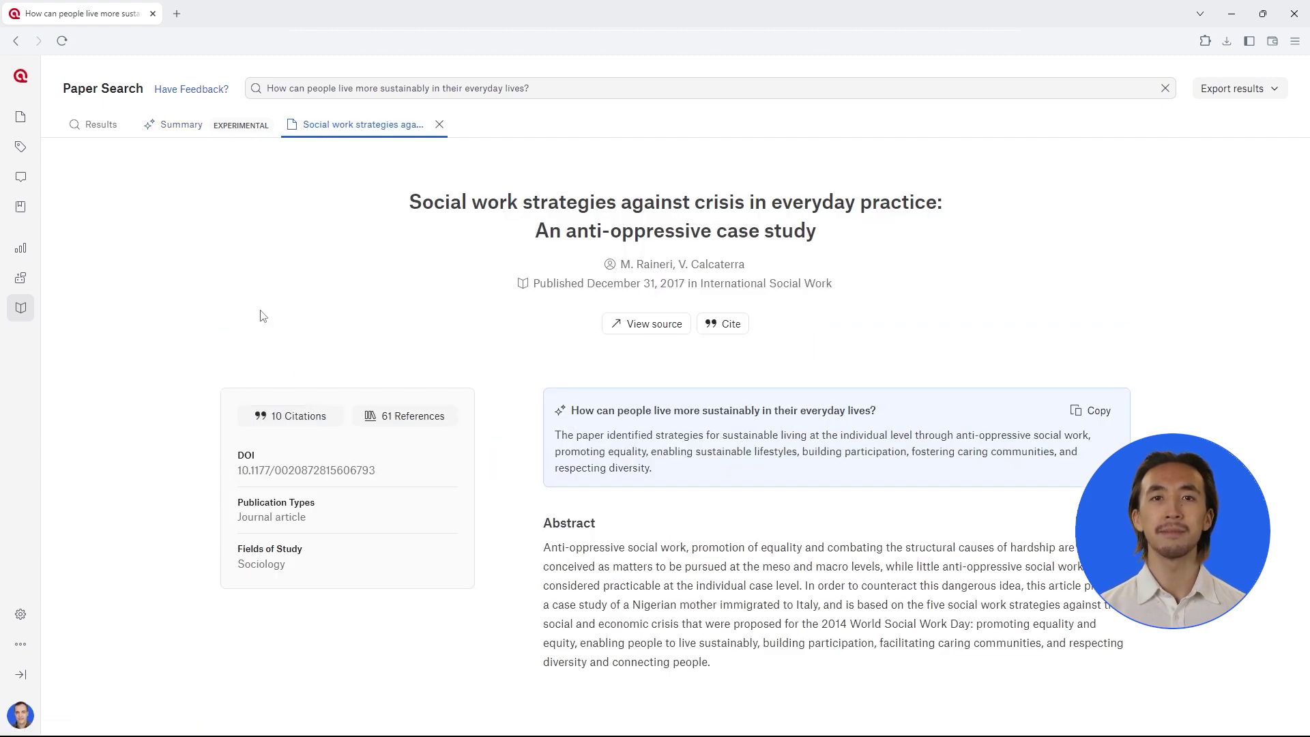
# Return from the cited paper to the Key Insights and Conclusion summary.
pyautogui.click(174, 128)
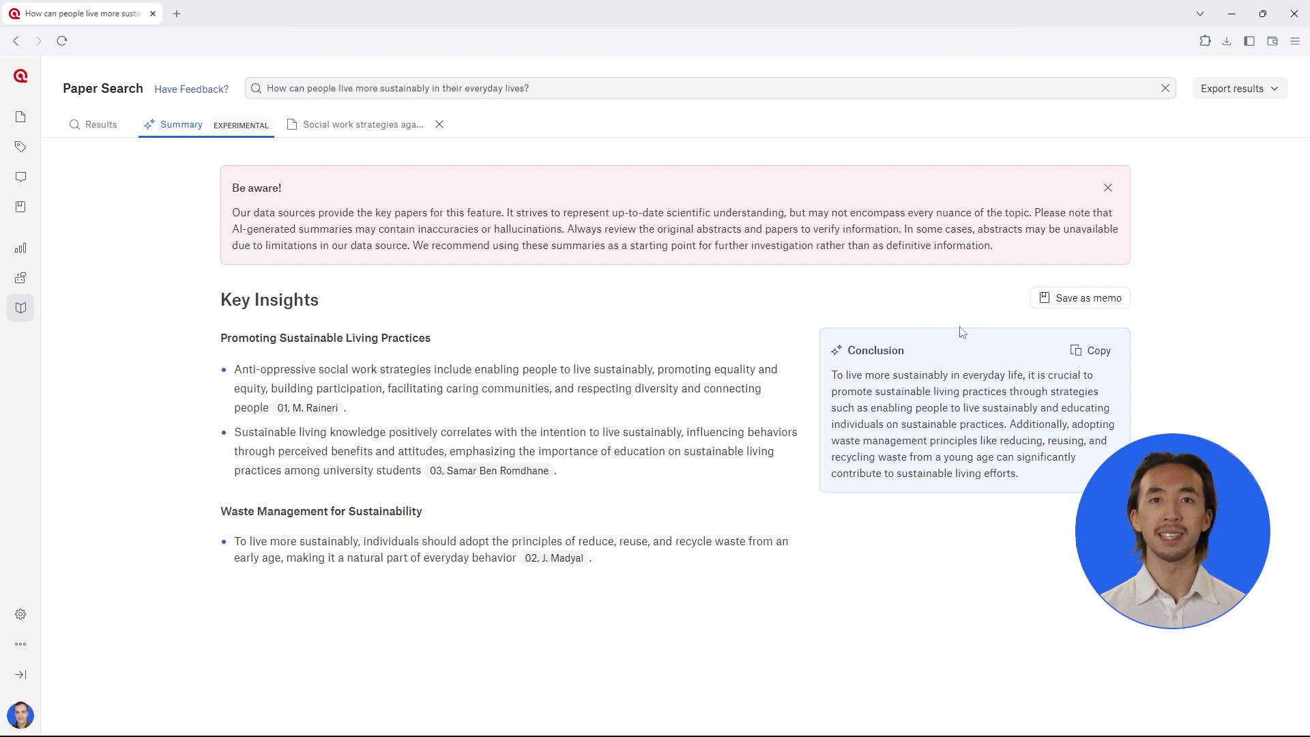
pyautogui.click(1066, 299)
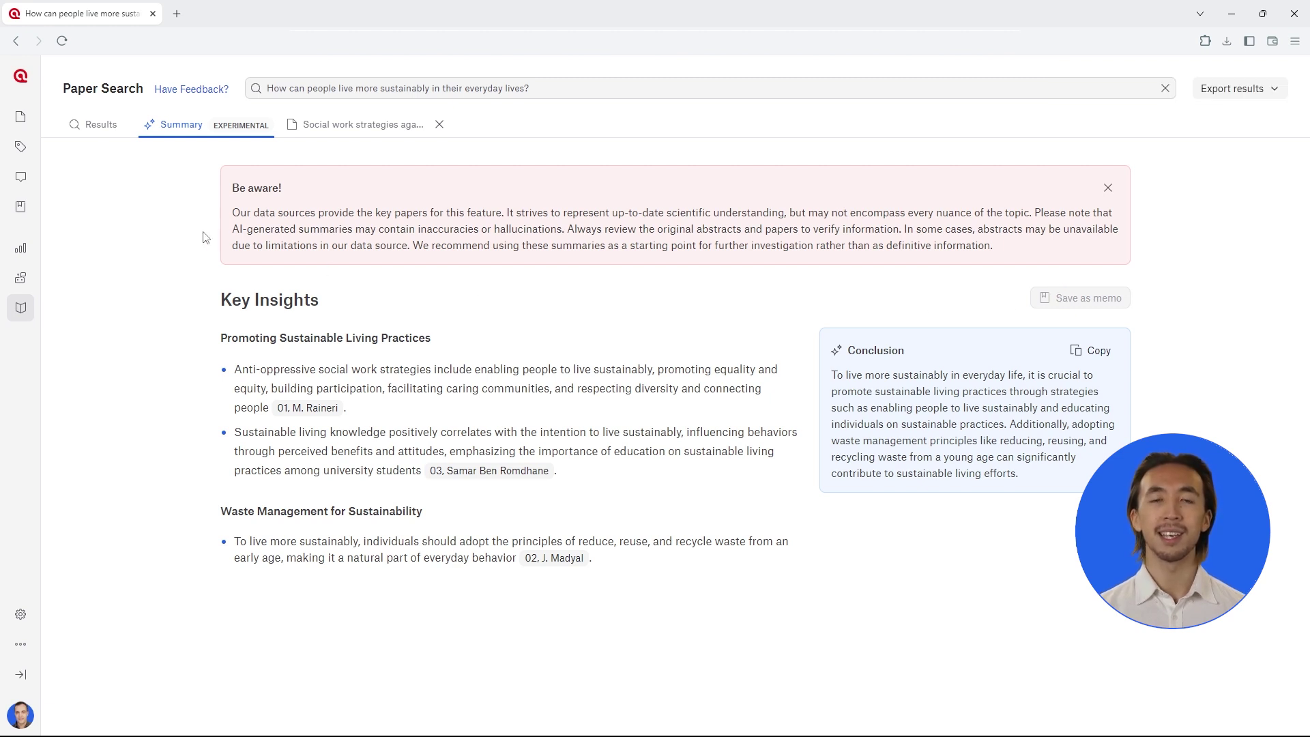
pyautogui.click(19, 209)
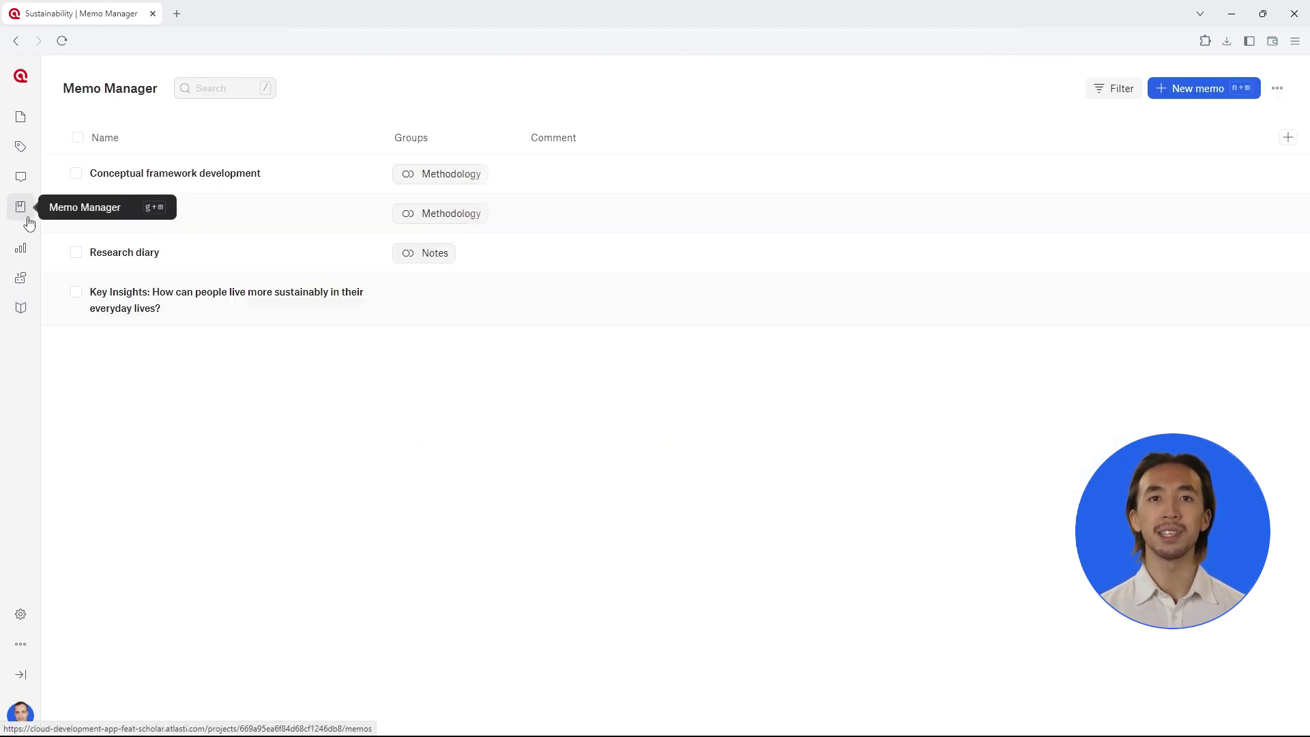
pyautogui.moveTo(237, 298)
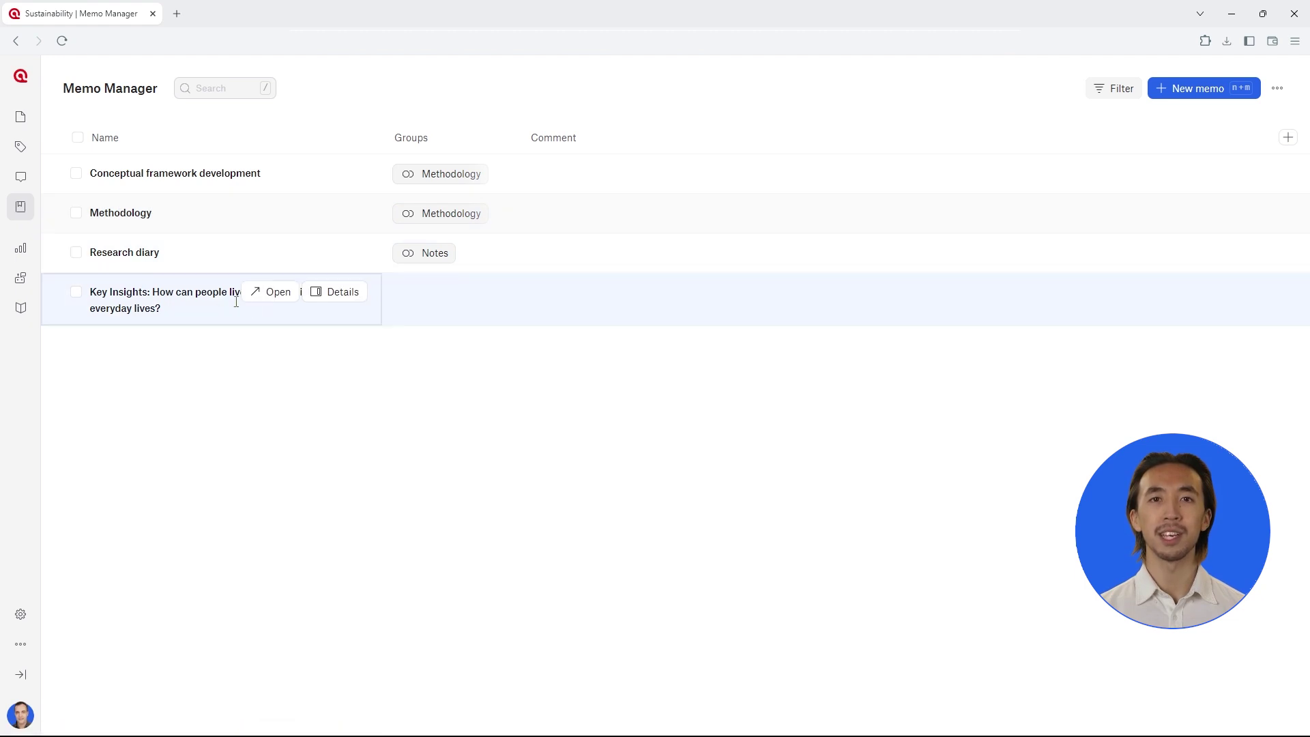
pyautogui.click(270, 292)
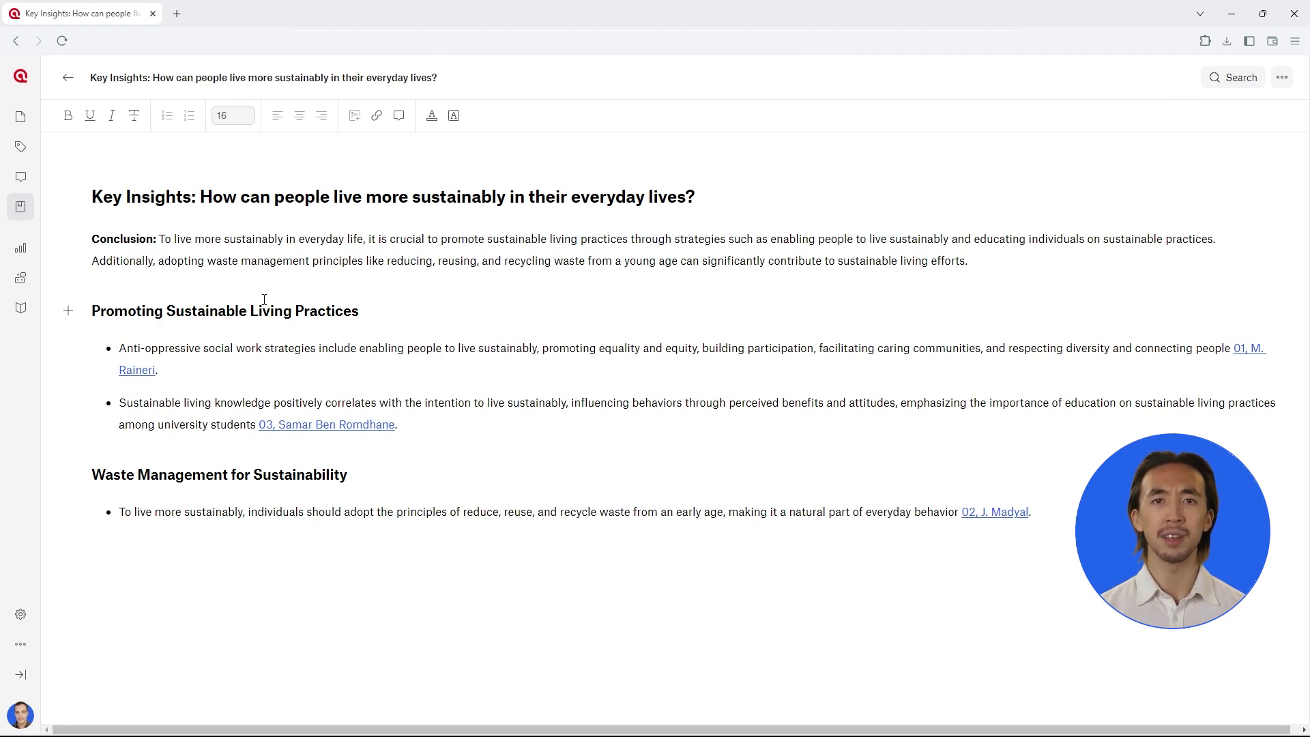
pyautogui.click(21, 310)
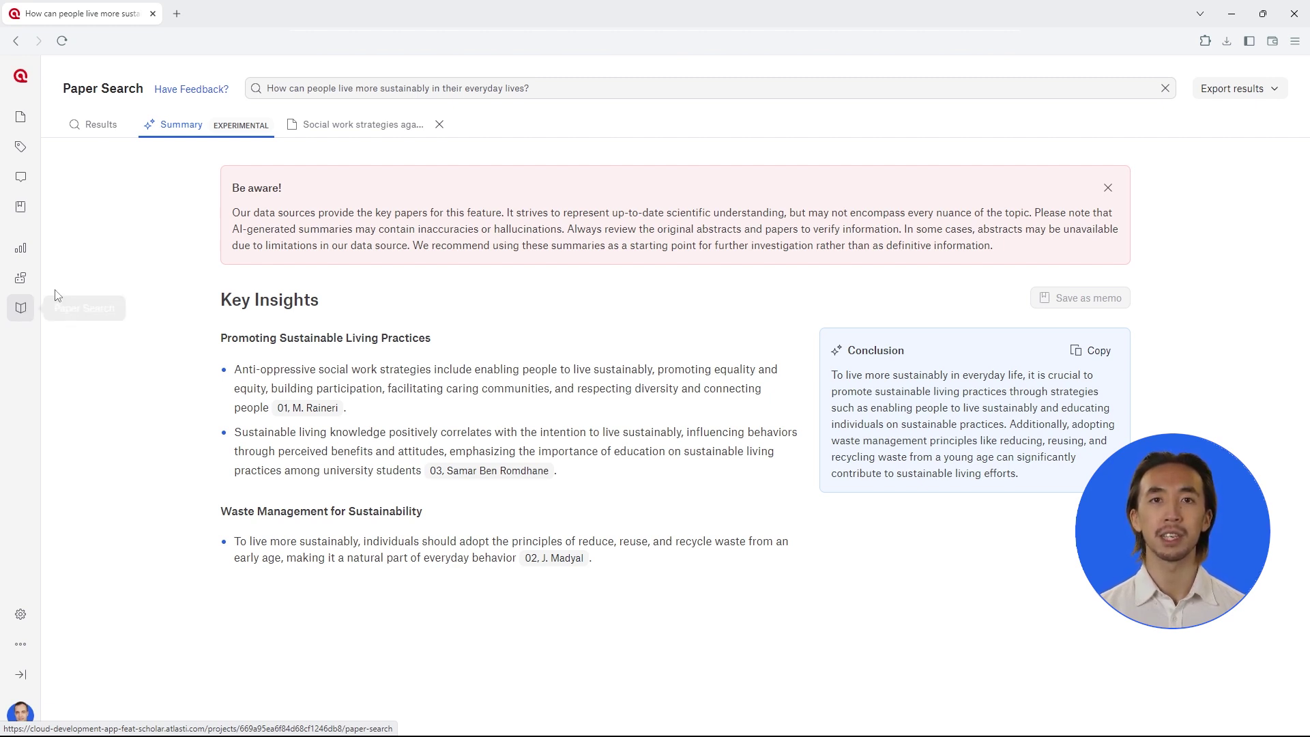
# Add Publication date, Publication and Influential citations columns to the results table.
pyautogui.click(107, 128)
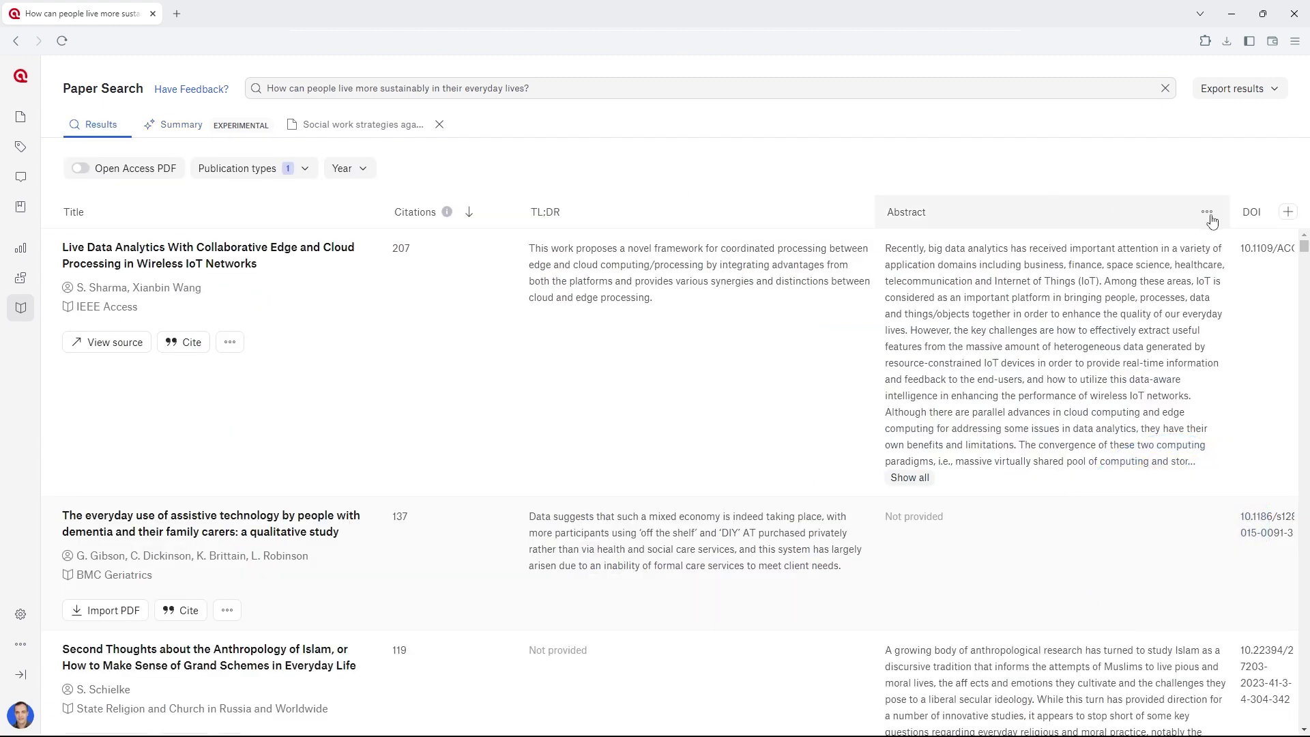
pyautogui.click(1288, 212)
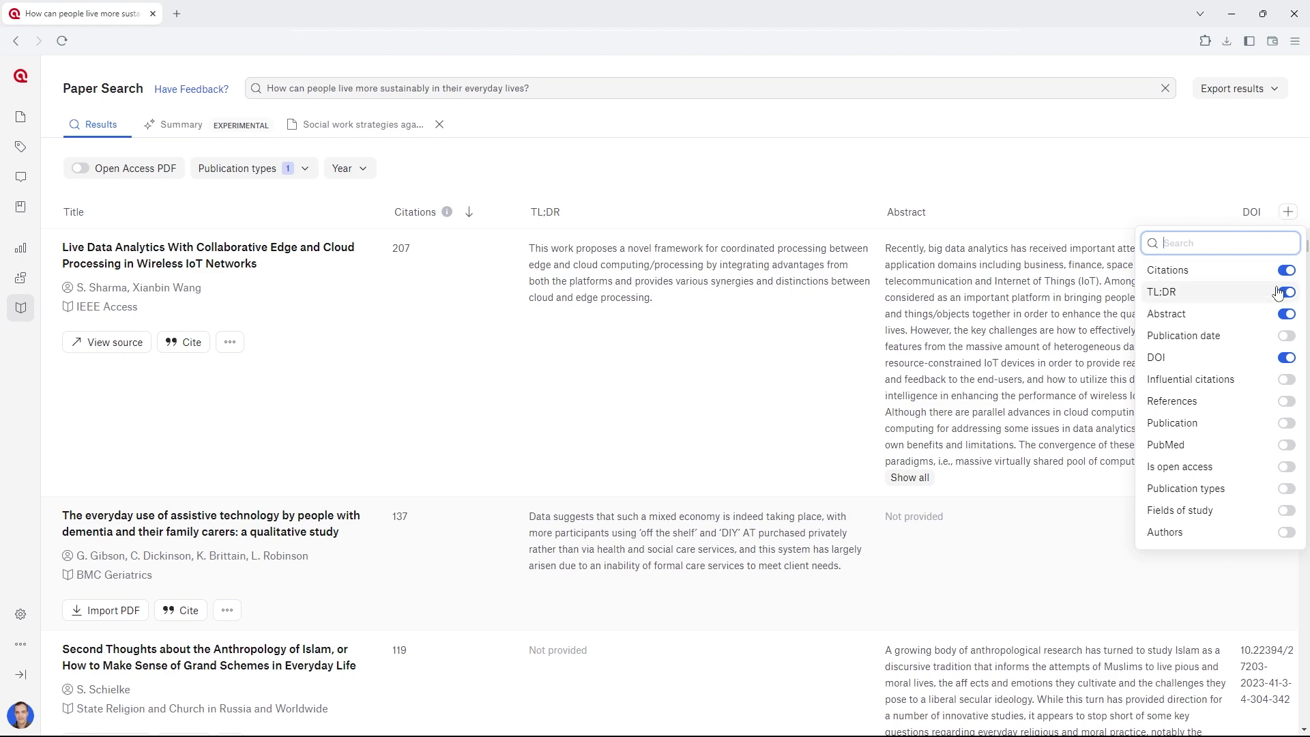
pyautogui.click(1286, 339)
pyautogui.click(1285, 426)
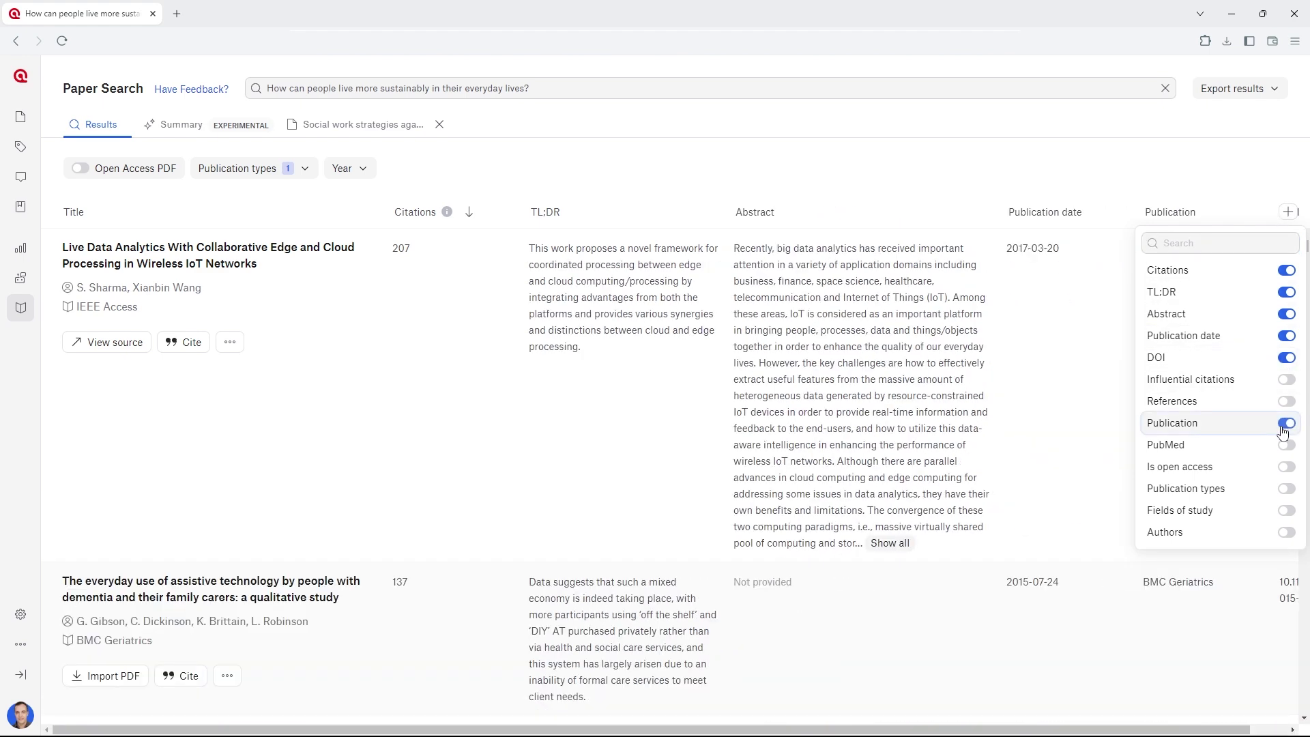
pyautogui.click(1286, 380)
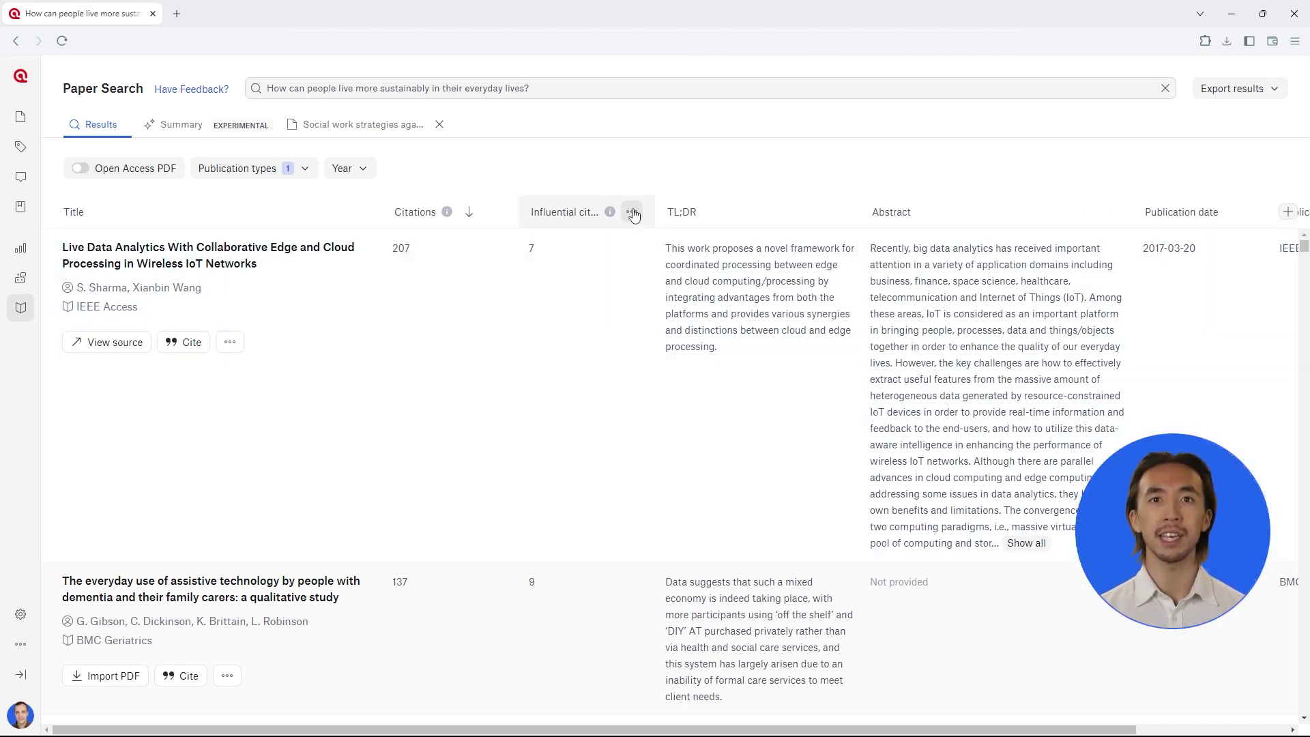
# Sort the results by influential citations in descending order and scroll through them.
pyautogui.click(631, 212)
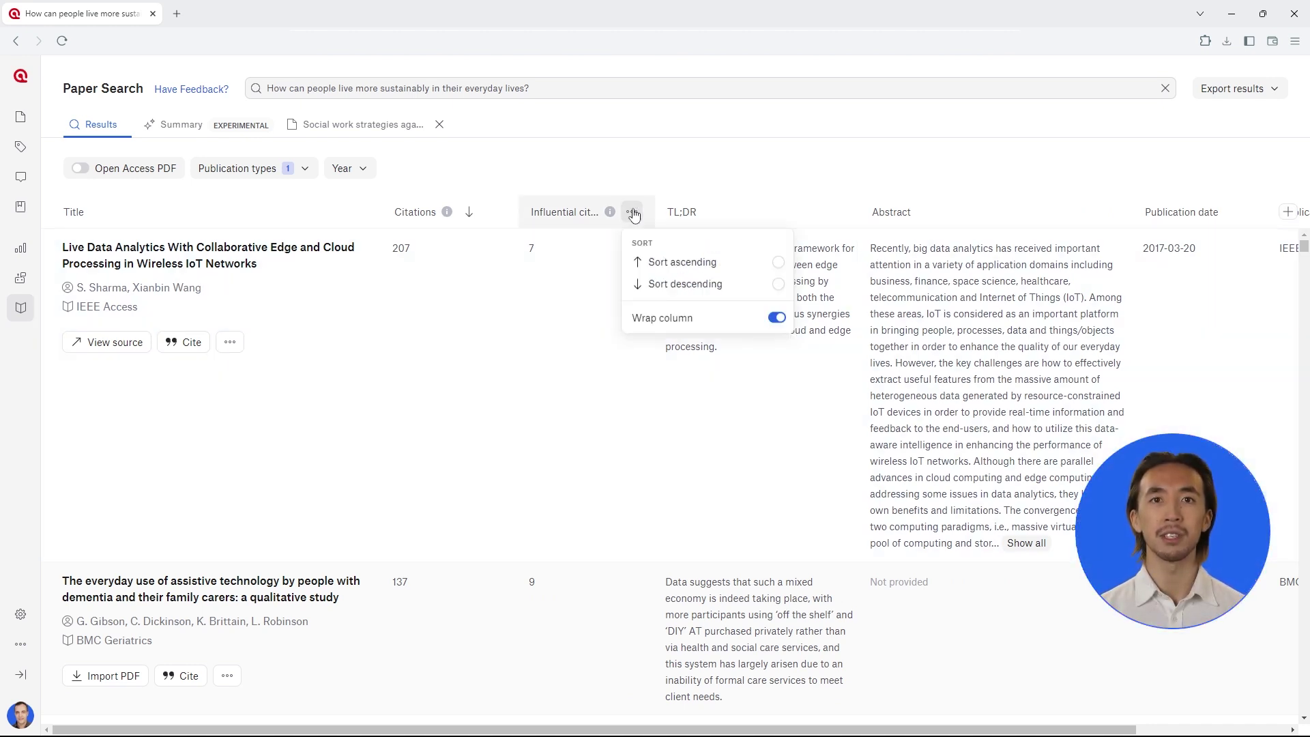
pyautogui.click(778, 284)
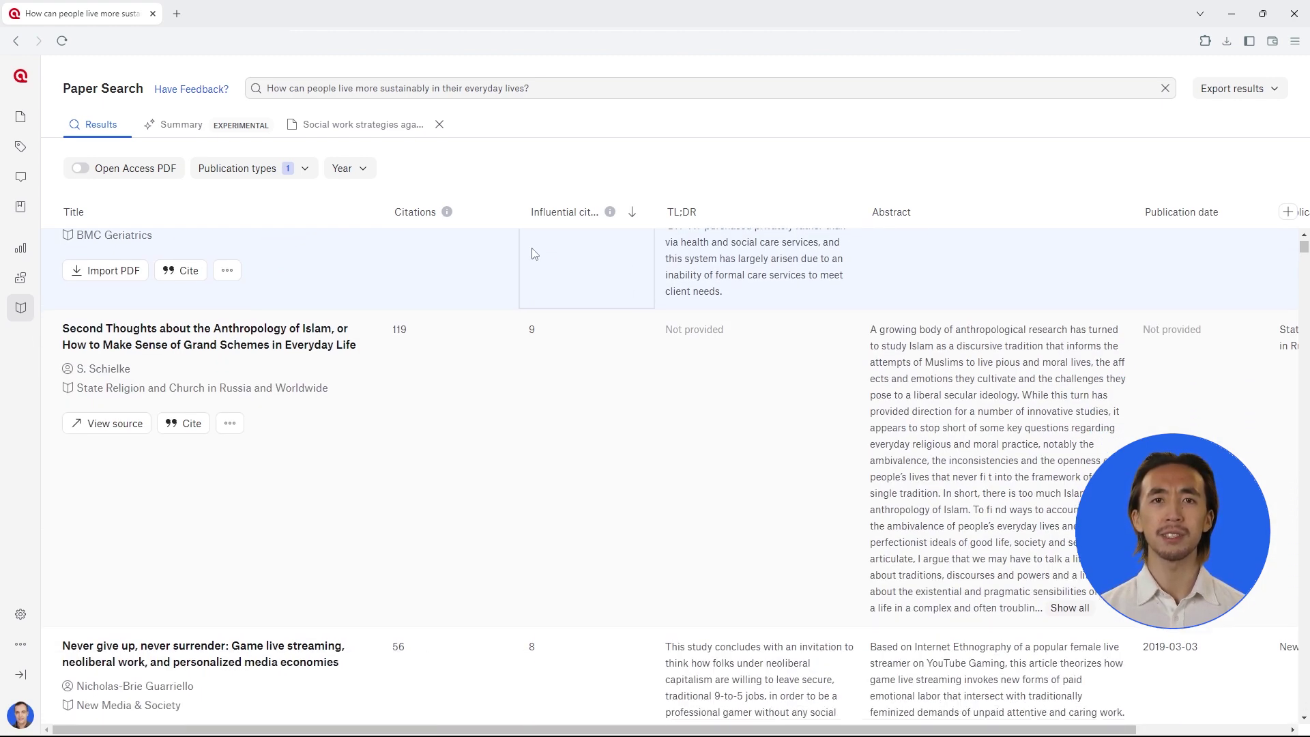
pyautogui.scroll(-6, 534, 254)
pyautogui.scroll(-12, 535, 254)
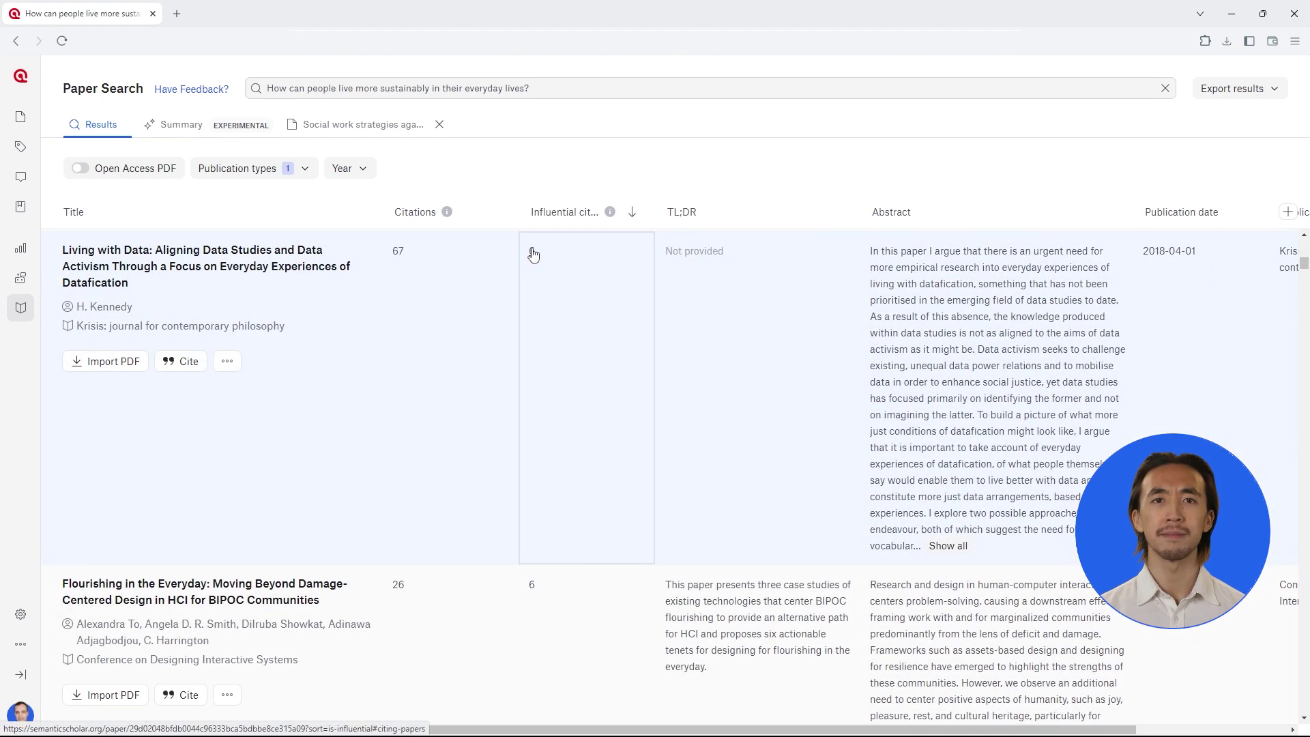
# Copy the APA citation of the Living with Data paper and import its PDF.
pyautogui.click(181, 361)
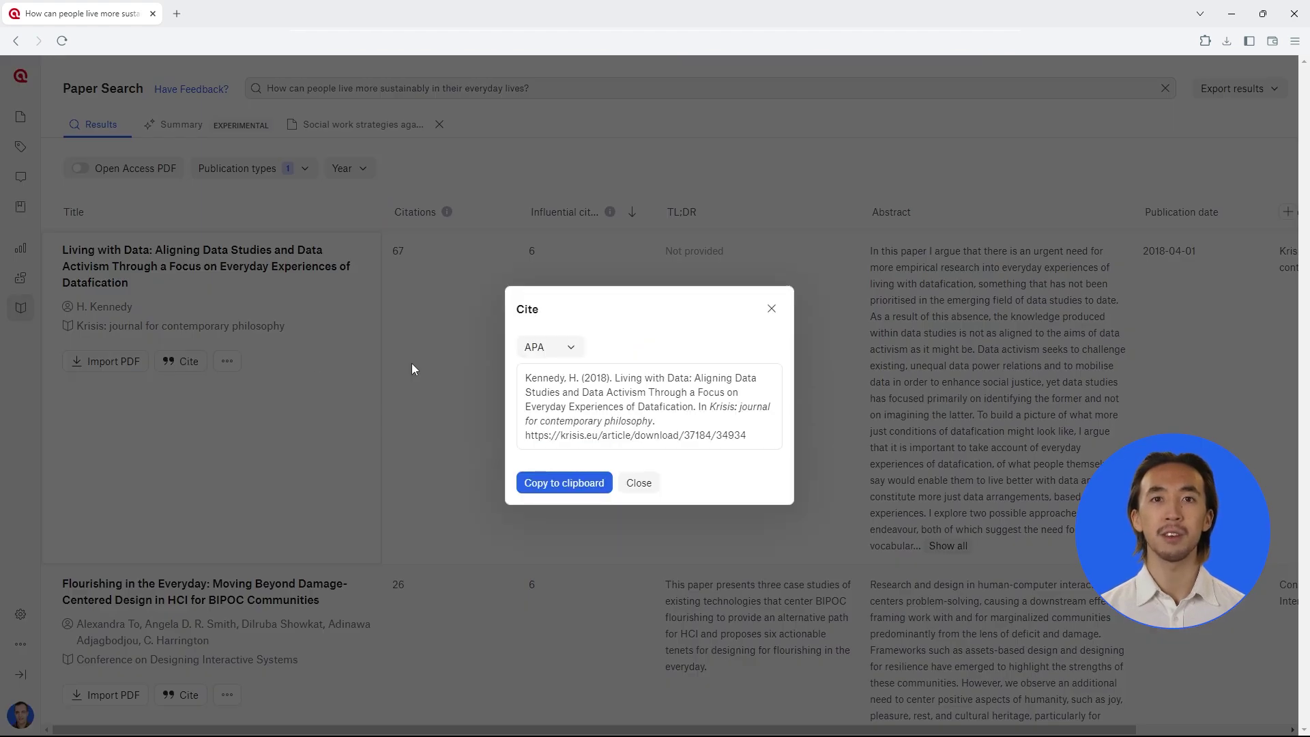
pyautogui.click(542, 351)
pyautogui.click(542, 352)
pyautogui.click(554, 486)
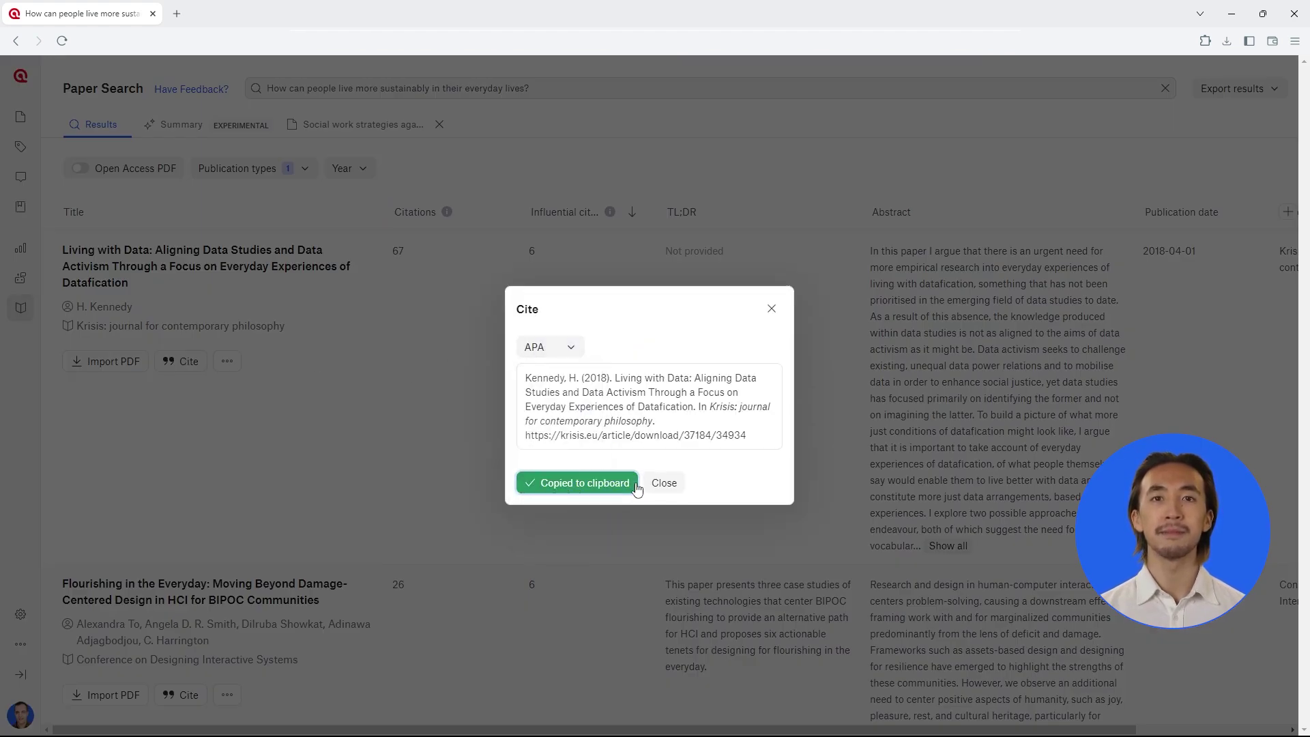
pyautogui.click(665, 484)
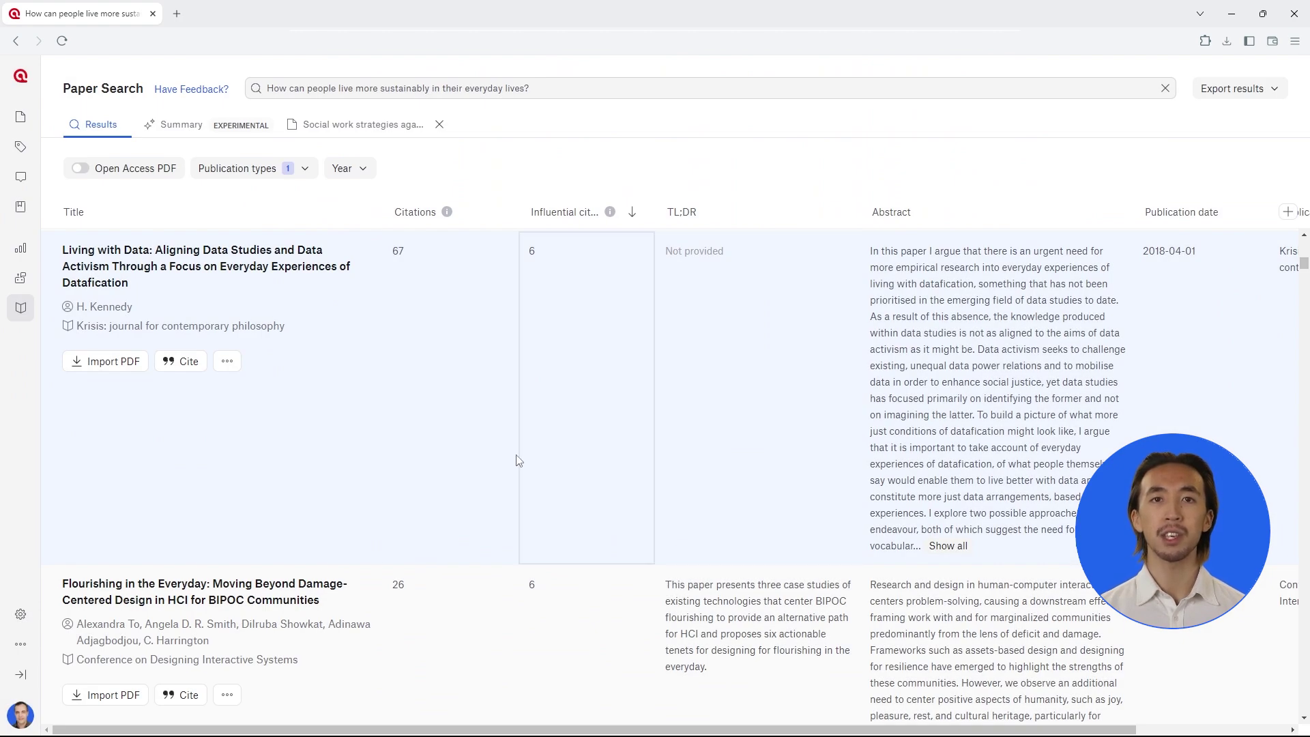
pyautogui.click(106, 362)
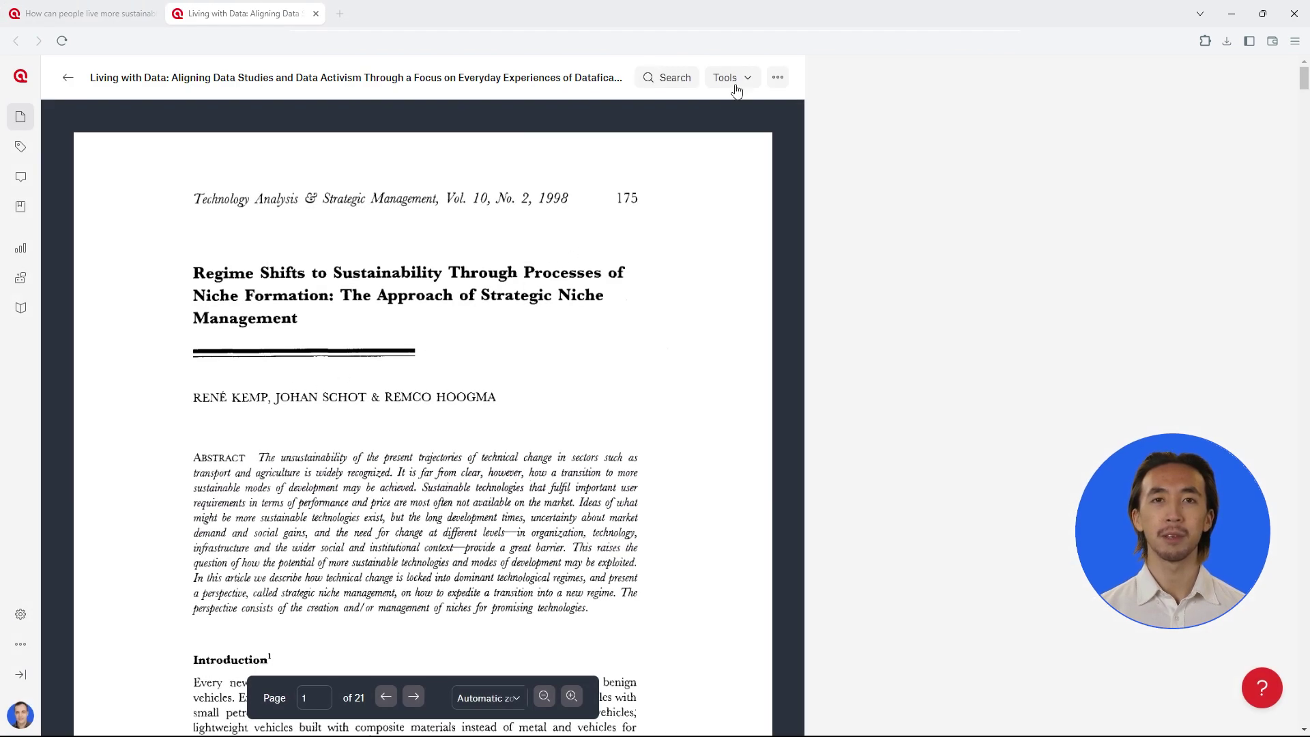
# Show the Tools menu of AI analysis options for the Living with Data document.
pyautogui.click(737, 81)
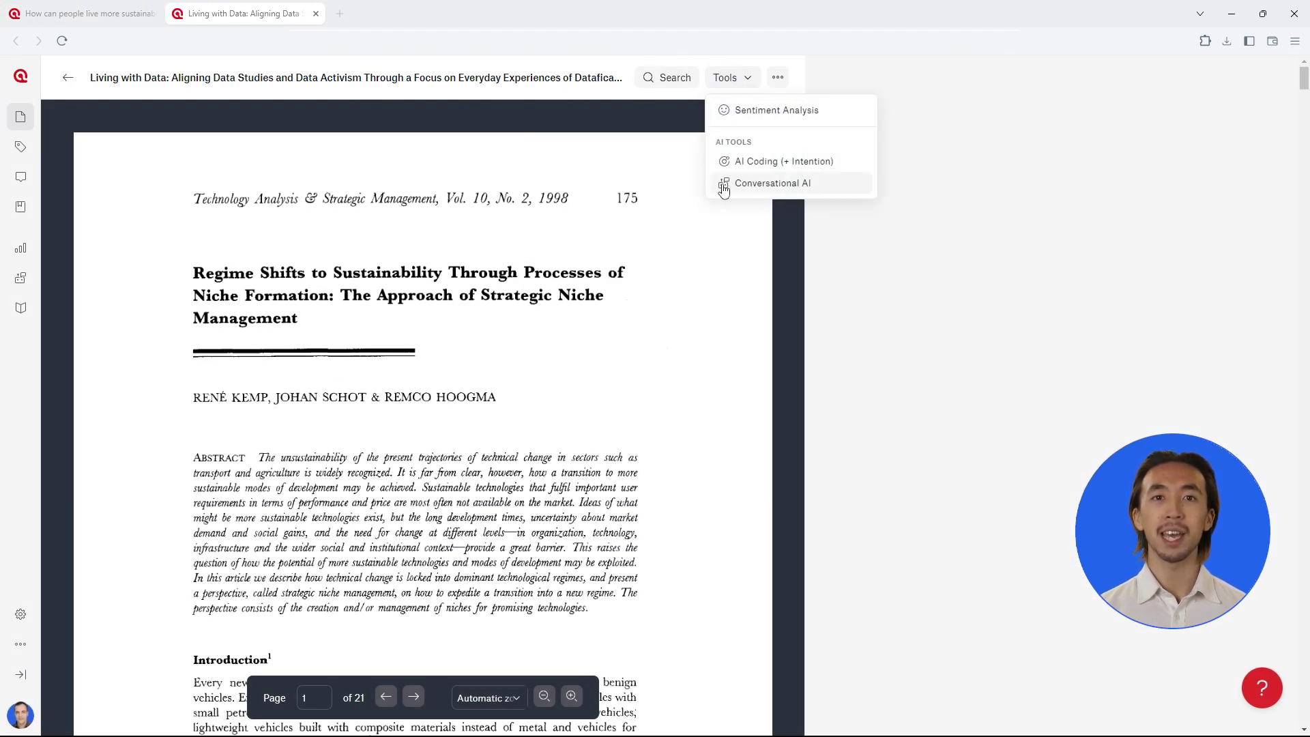